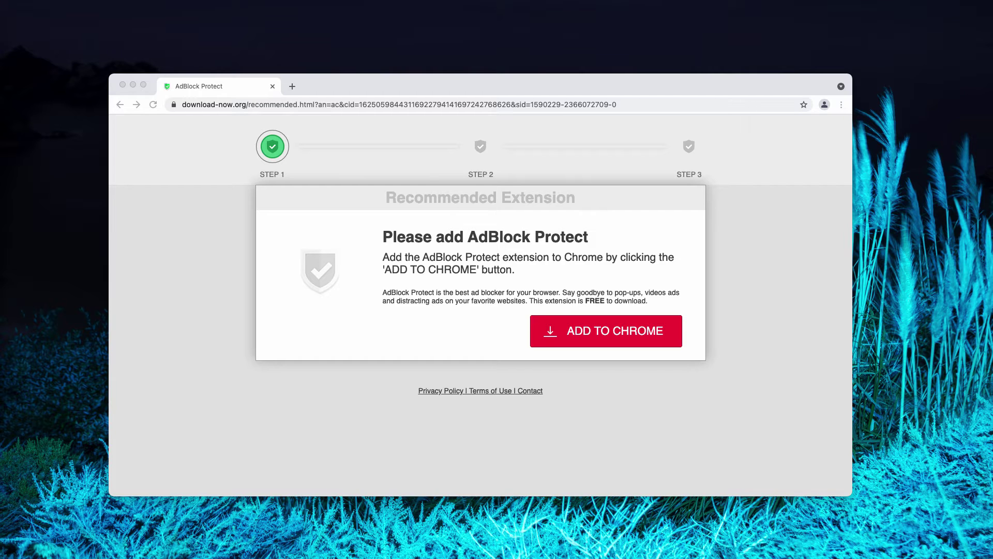
- Add the AdBlock Protect extension to Chrome from the Web Store page
left_click_drag(438, 81, 436, 84)
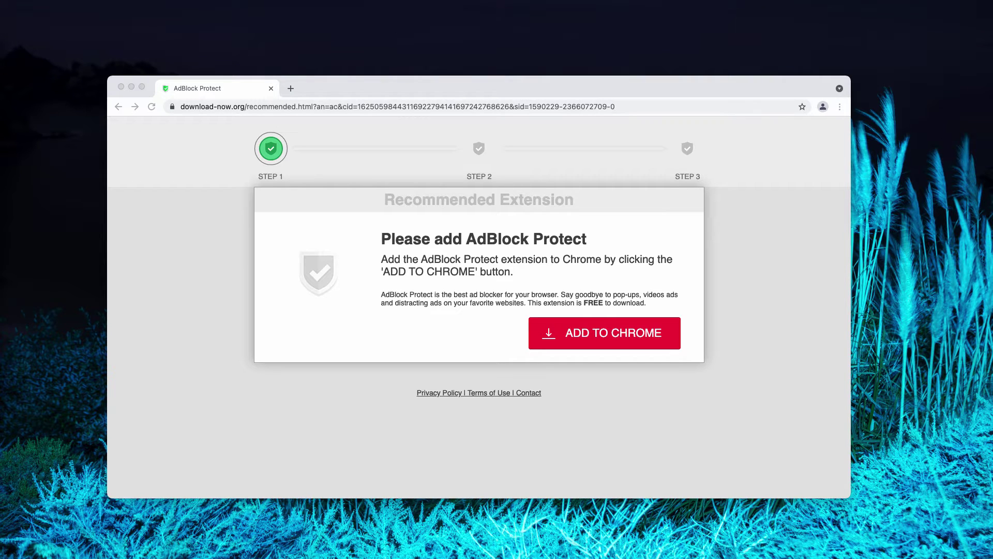
left_click(355, 86)
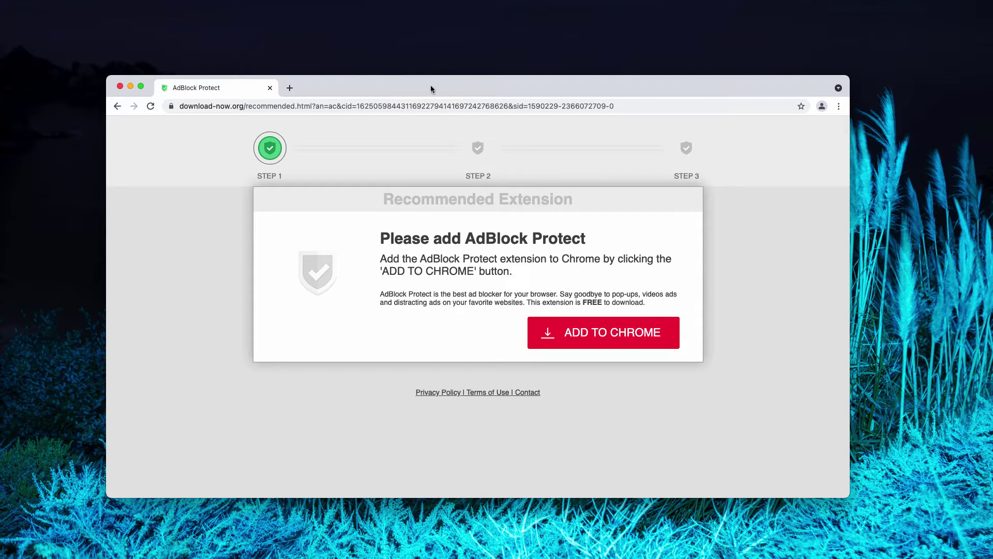
left_click_drag(373, 87, 362, 87)
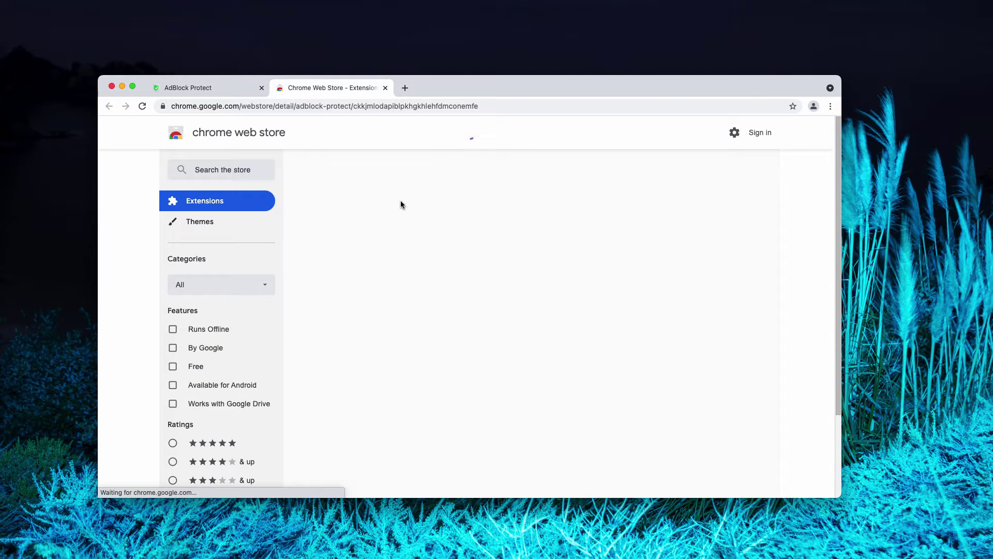
left_click(677, 205)
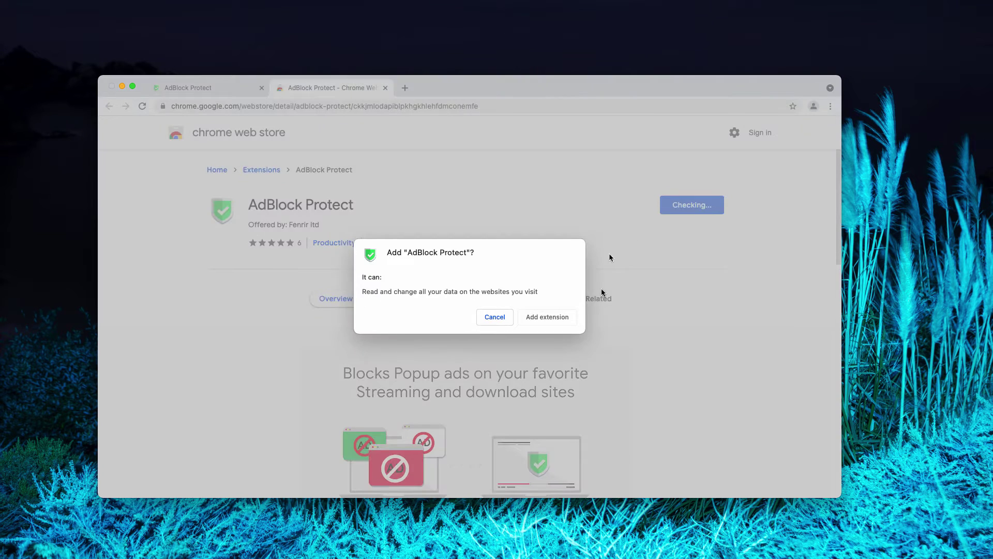
left_click(557, 319)
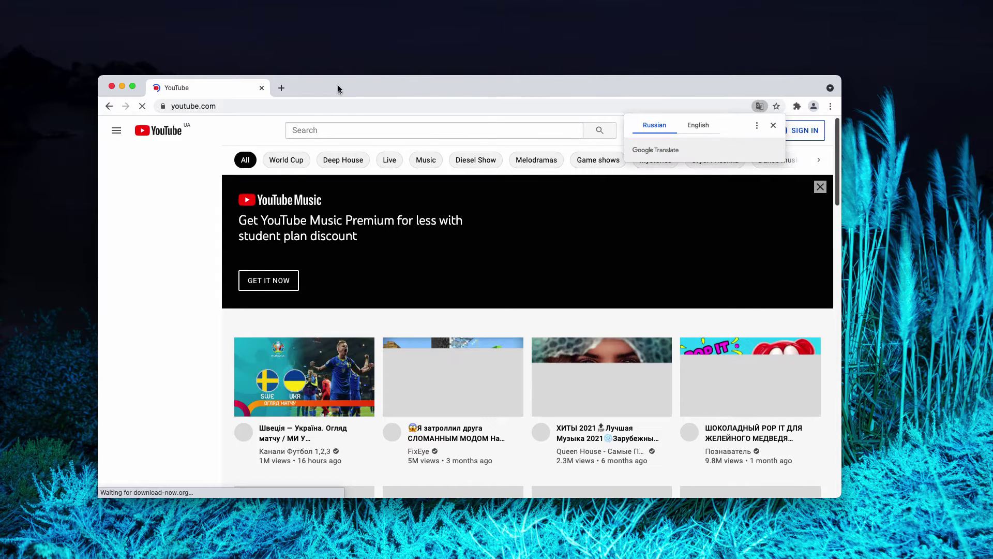
- Open a new Search Marquis tab and close the YouTube tab
left_click(282, 78)
left_click(254, 83)
left_click(262, 79)
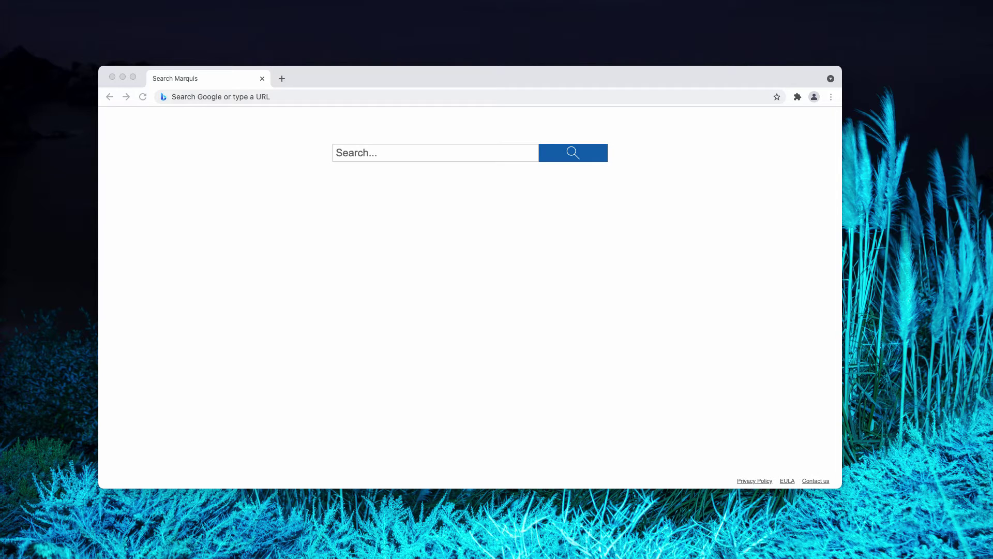
left_click(414, 80)
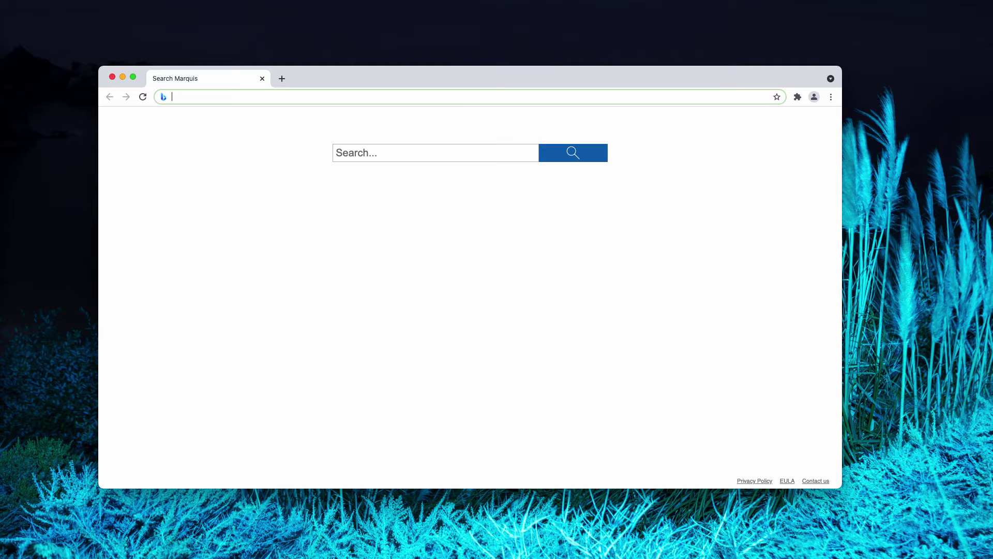
- Open Chrome's Extensions page through More Tools
left_click(831, 96)
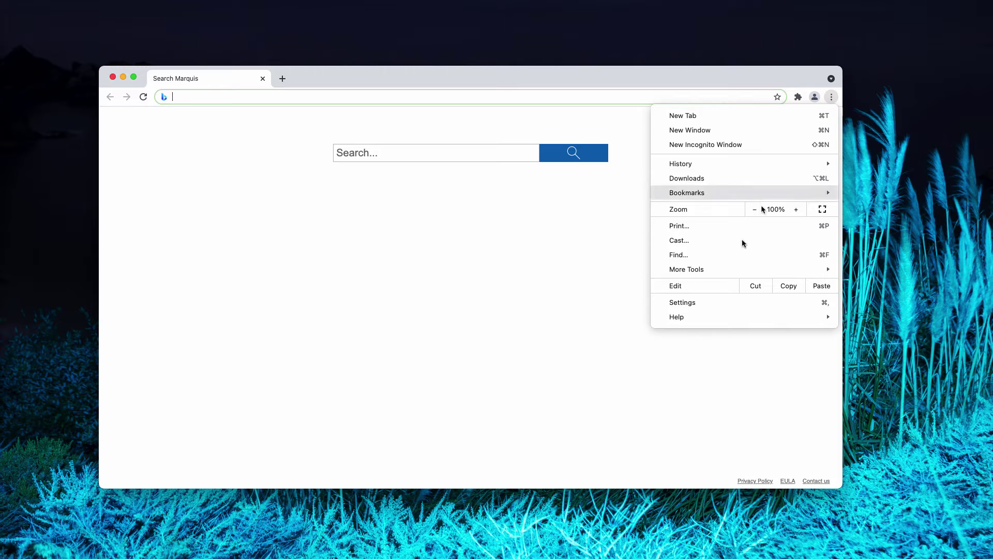
mouse_move(688, 271)
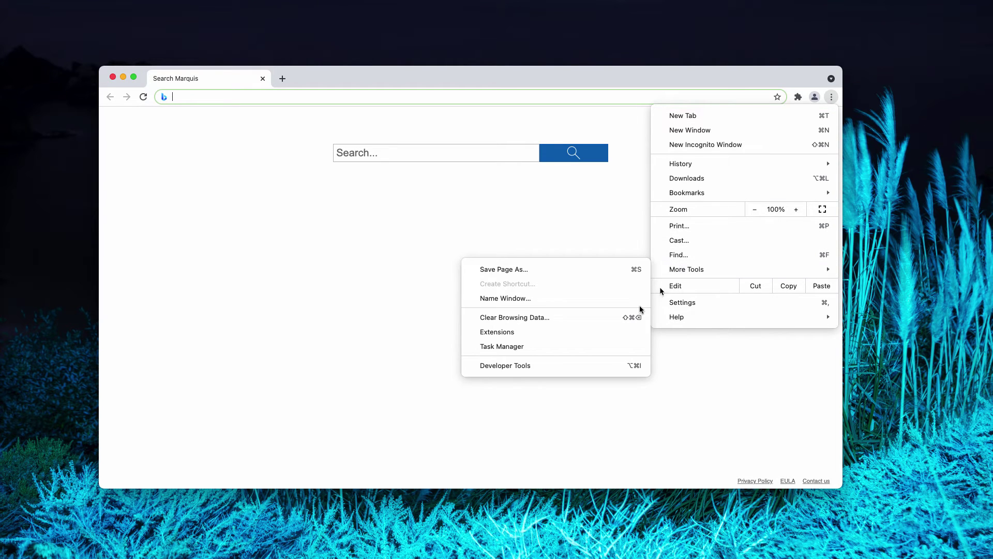
left_click(564, 331)
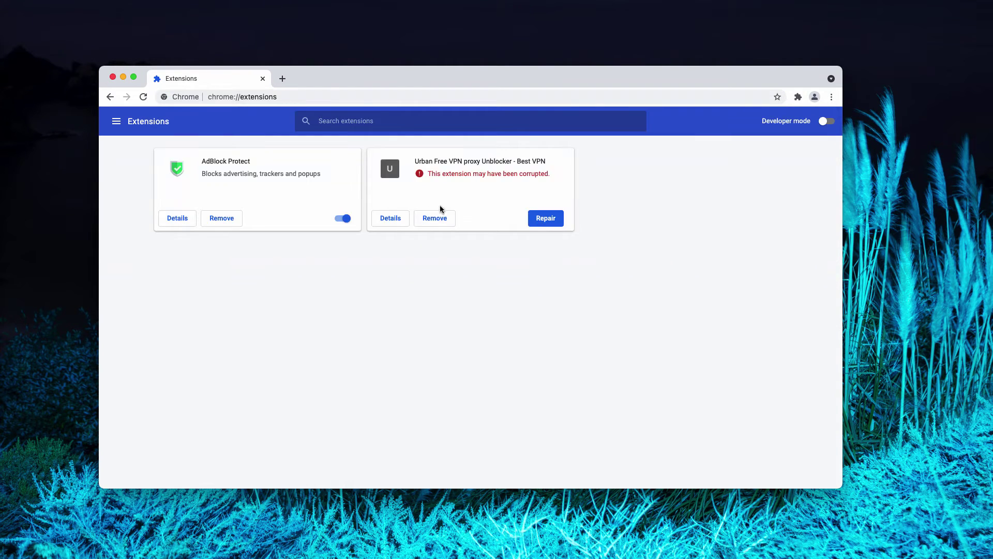
- Switch off and remove AdBlock Protect, then return to the Extensions tab
left_click(342, 220)
left_click(240, 219)
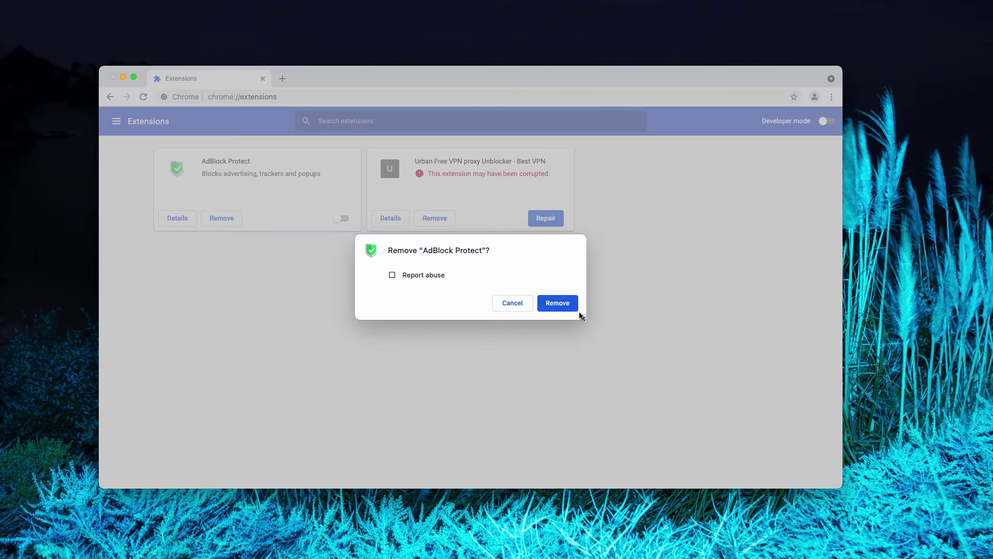
left_click(553, 306)
left_click(258, 82)
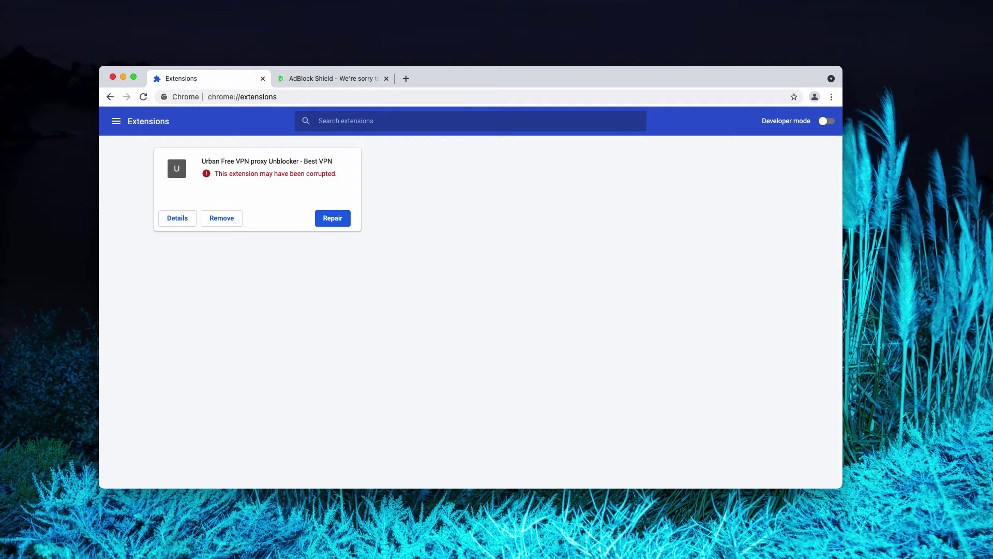
- Bring up a Finder window and look through the Applications folder
key("super+Tab")
left_click_drag(372, 84, 454, 95)
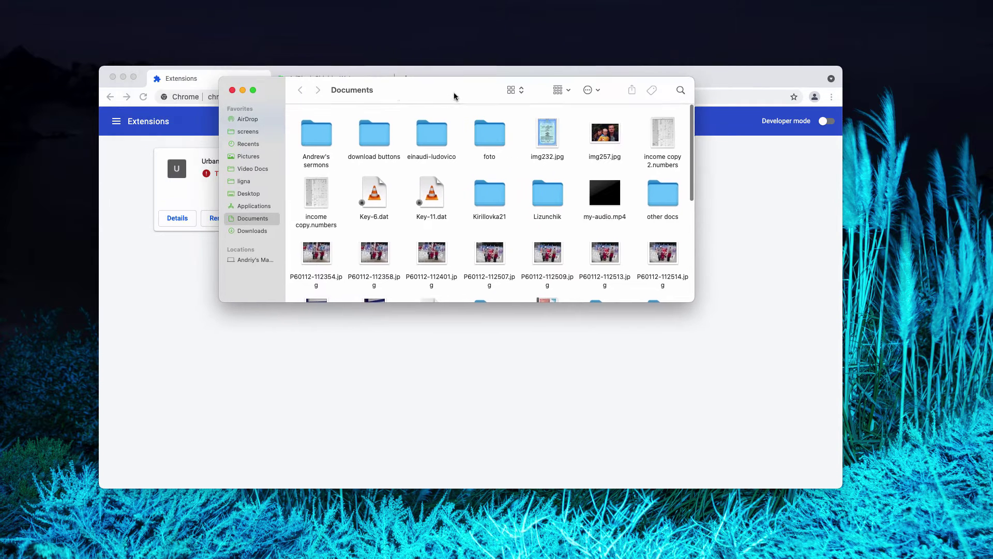
left_click(255, 206)
scroll(575, 225, "down", 5)
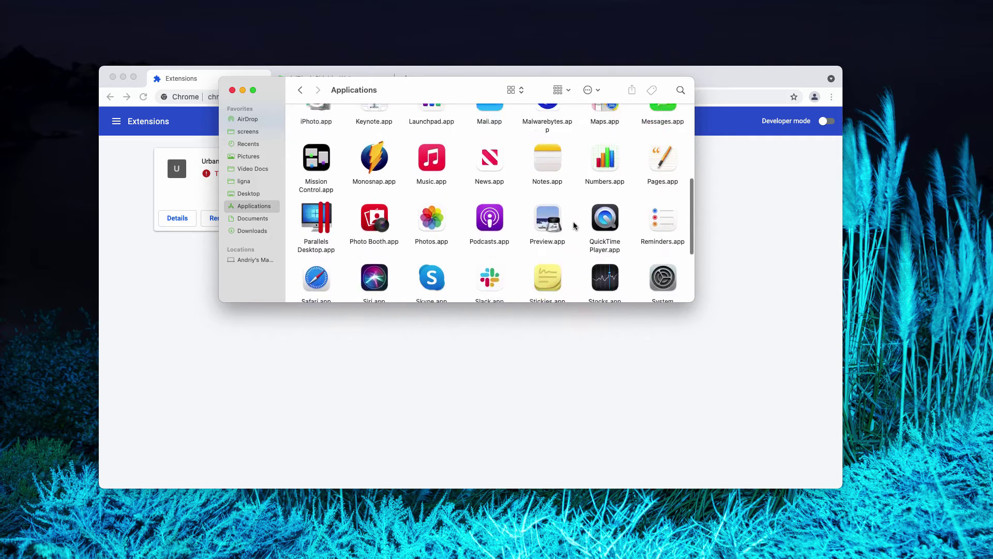
scroll(584, 230, "down", 3)
scroll(585, 230, "up", 10)
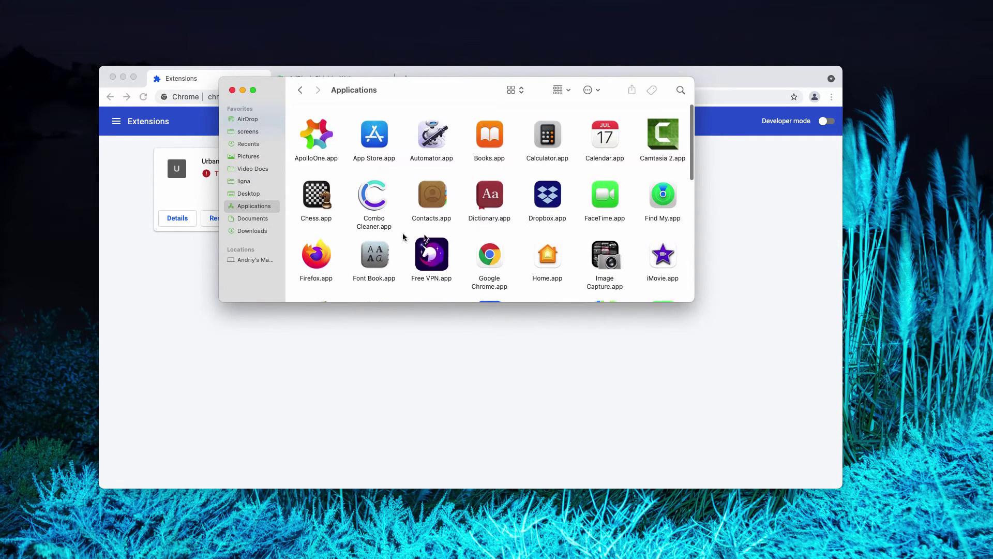
left_click_drag(458, 91, 490, 102)
scroll(507, 236, "down", 3)
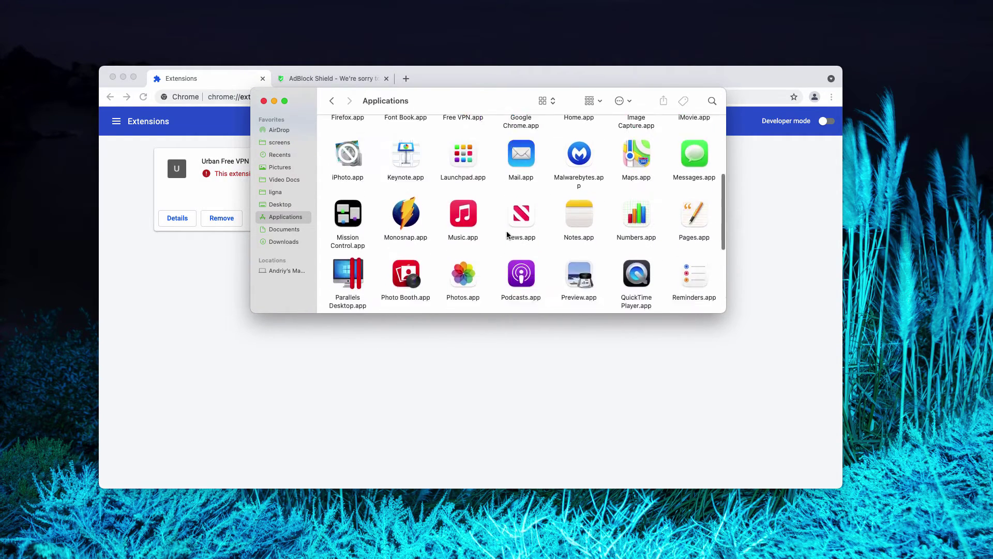
scroll(512, 222, "down", 5)
scroll(579, 248, "up", 6)
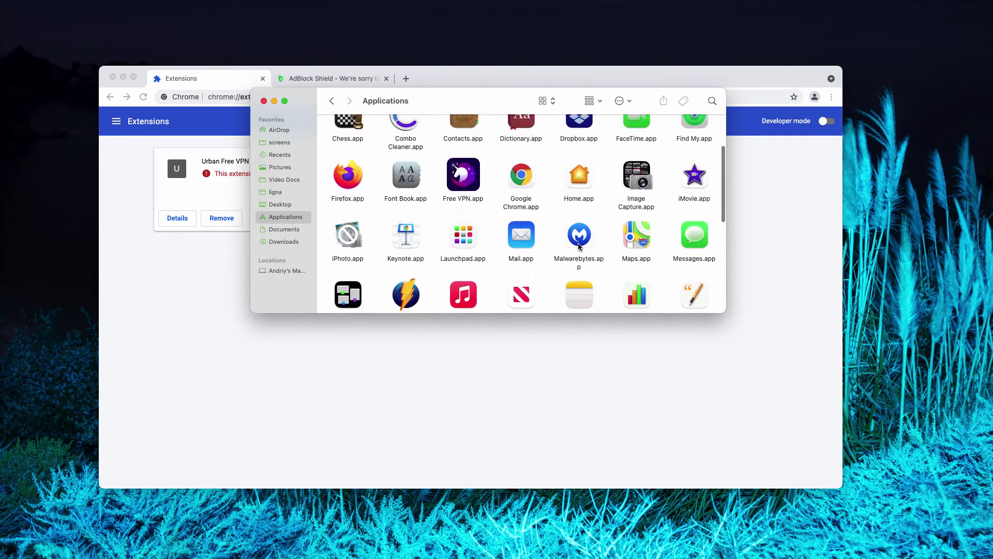
scroll(580, 247, "up", 3)
- Close the Applications window and Chrome's Extensions tab, then begin a new web address
left_click(263, 101)
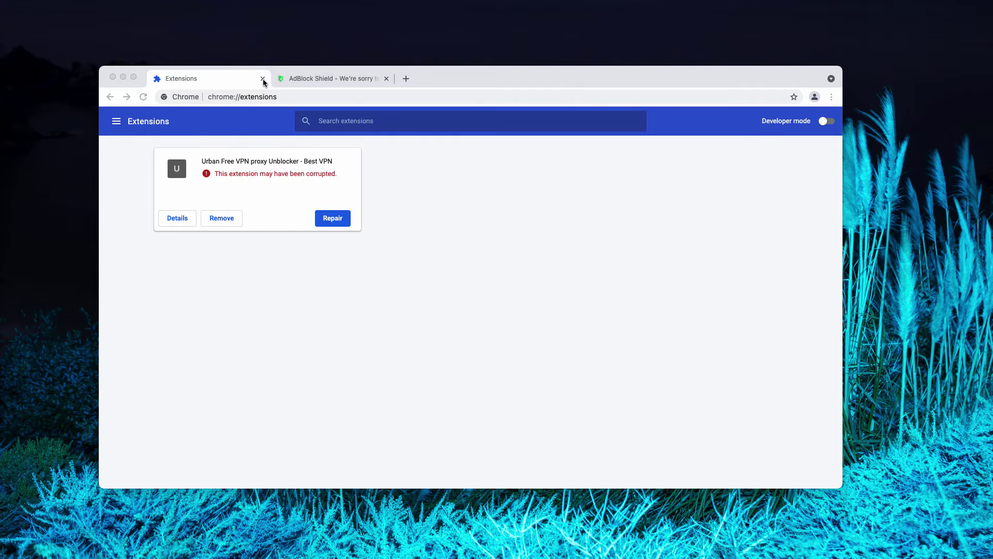
left_click(263, 79)
left_click(268, 93)
- Load combocleaner.com in Chrome, then close the browser window
type("c")
key("Return")
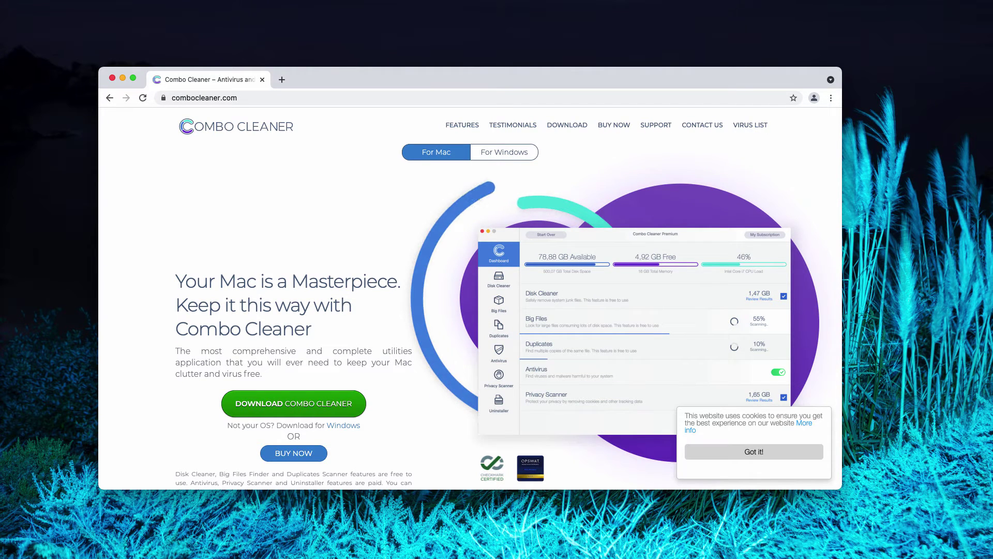
left_click(262, 80)
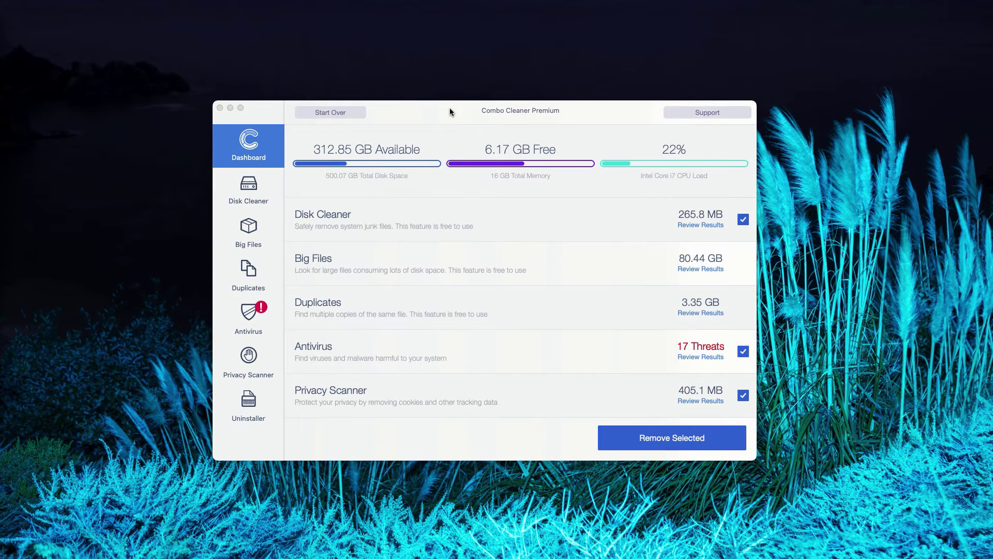
- Bring the finished Combo Cleaner scan results window to the front
left_click(449, 114)
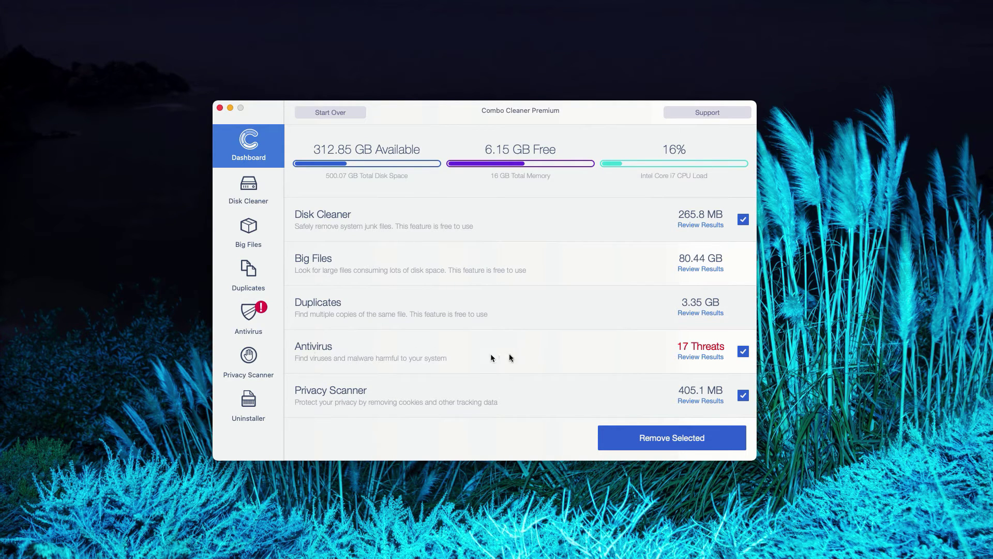
- Review the 17 antivirus threats and show AdobeFlashPlayerInstaller-8.dmg in Finder's Downloads folder
left_click(708, 358)
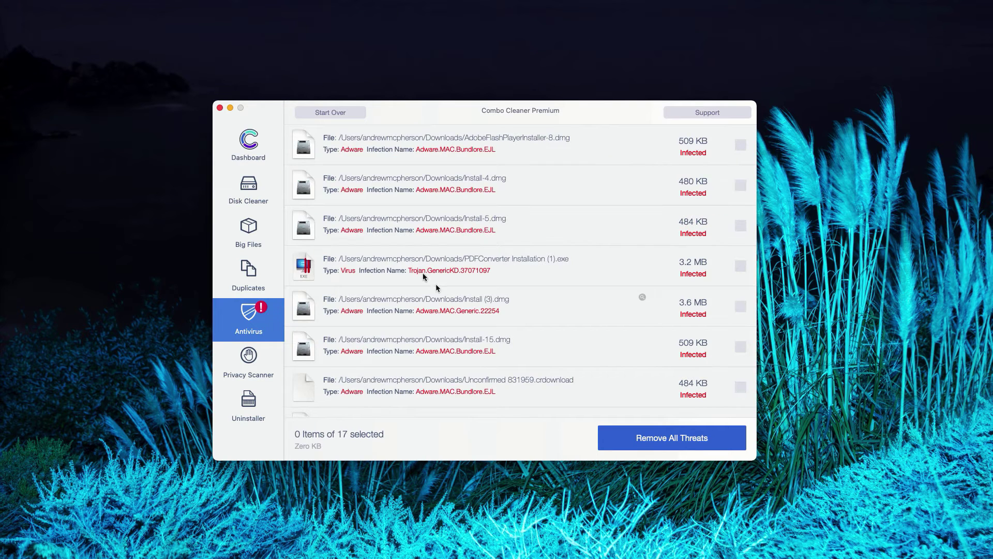
scroll(403, 162, "down", 2)
scroll(404, 163, "up", 2)
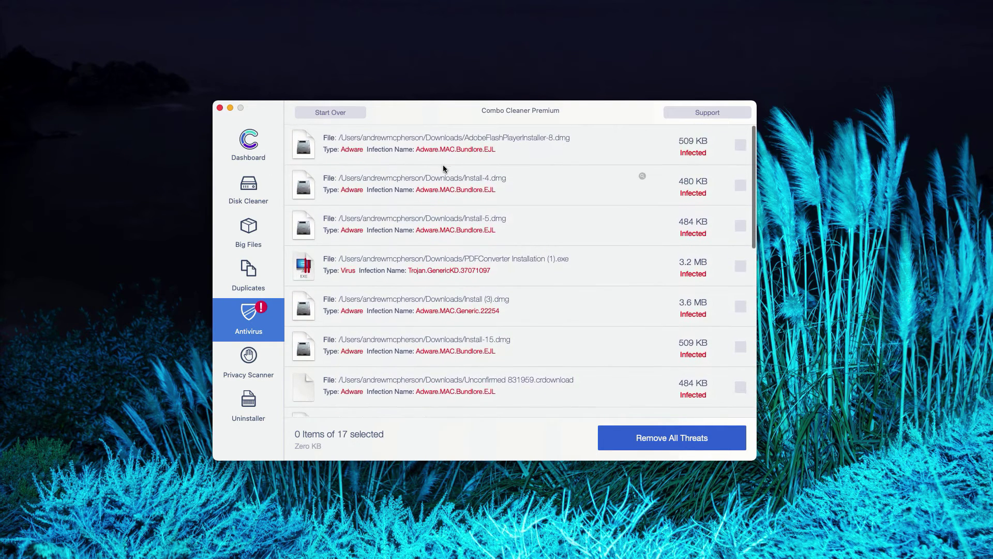
scroll(457, 326, "down", 5)
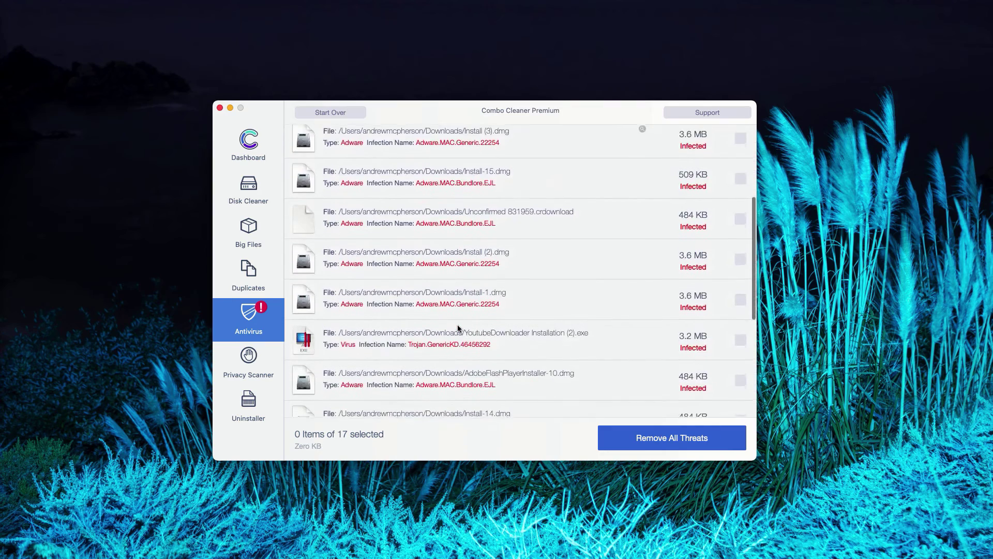
scroll(457, 325, "down", 3)
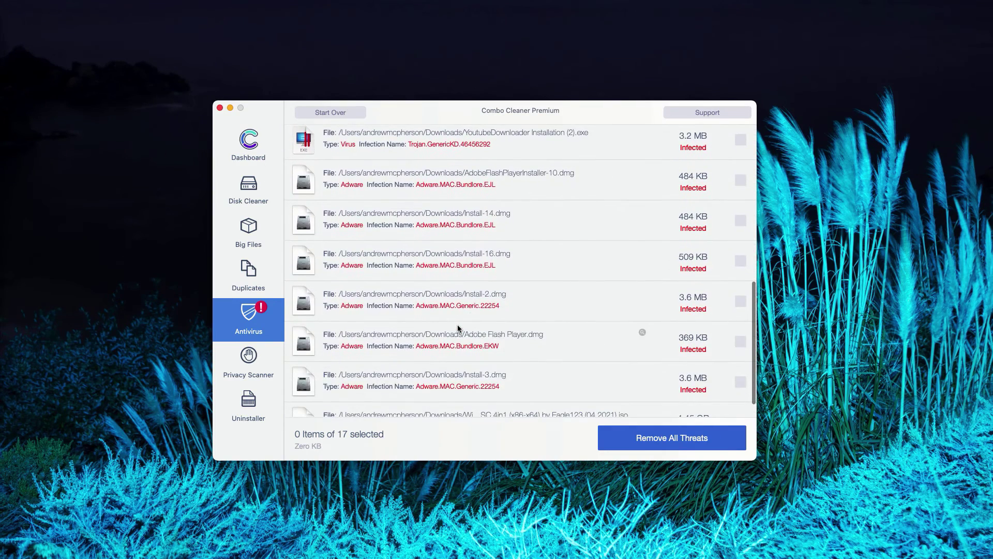
scroll(457, 324, "up", 2)
scroll(457, 324, "up", 5)
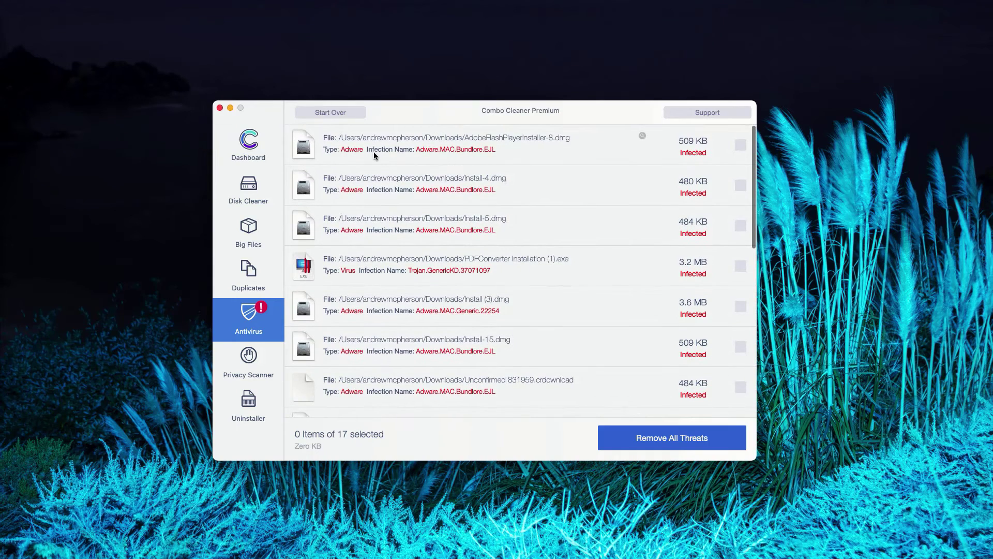
left_click_drag(430, 110, 430, 110)
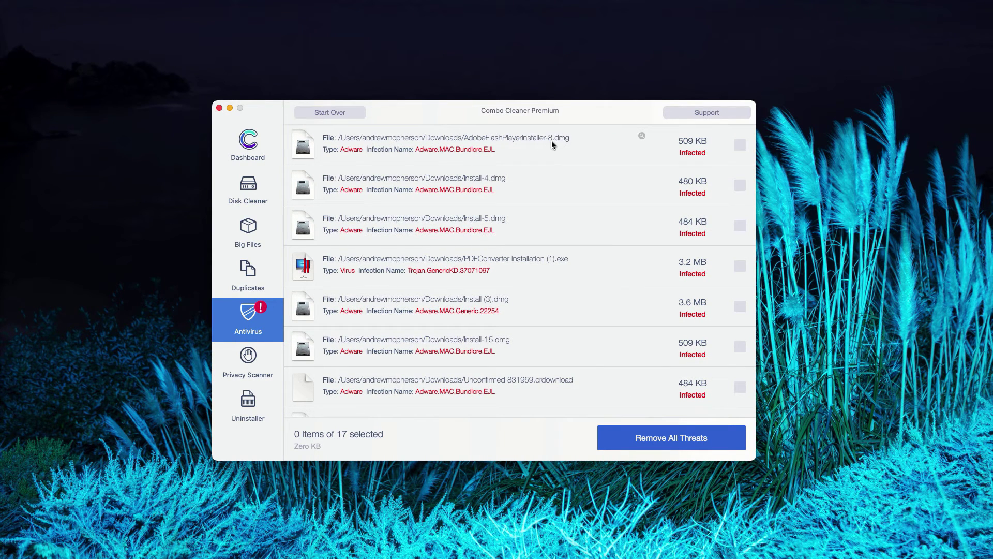
left_click(641, 136)
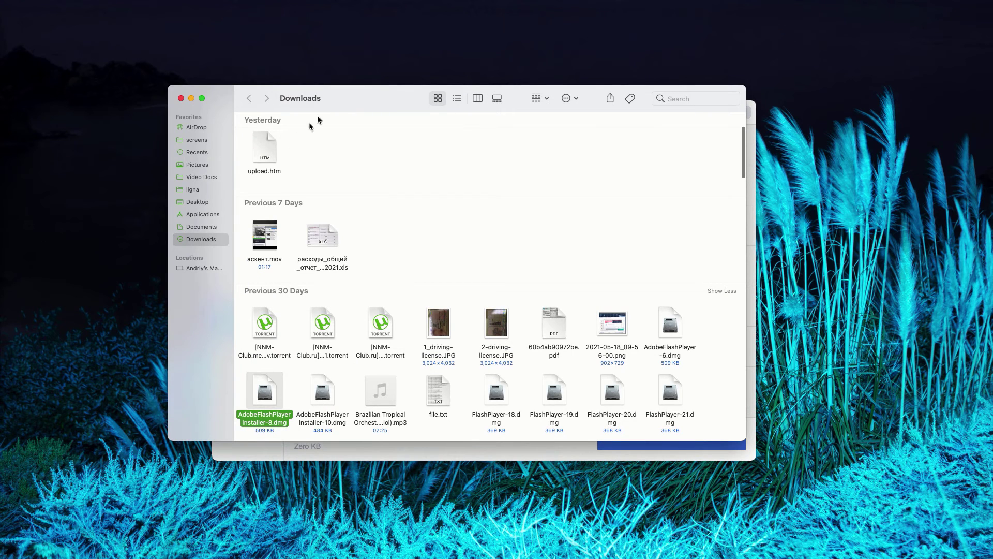
- Move AdobeFlashPlayerInstaller-8.dmg to the Trash and close the Downloads window
left_click_drag(340, 101, 351, 120)
right_click(291, 413)
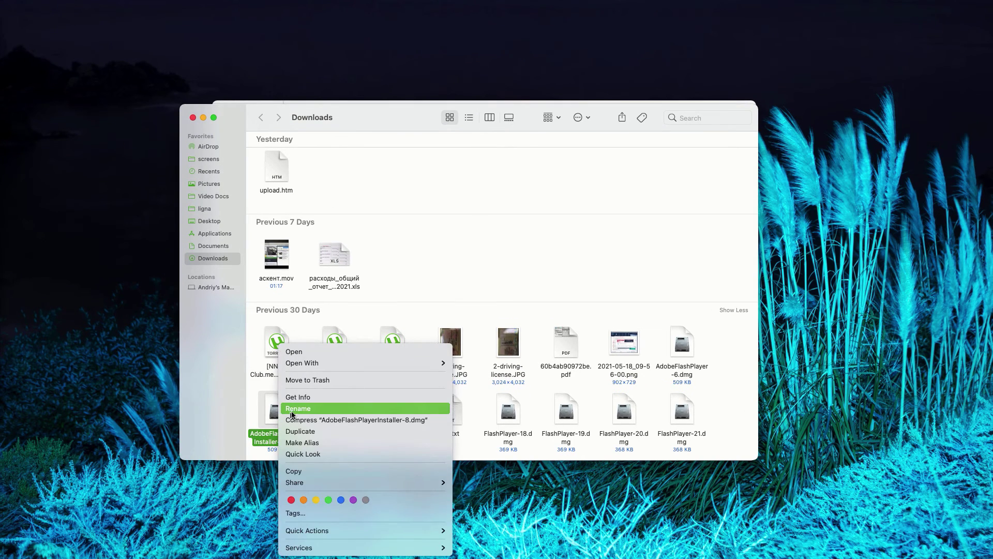
left_click(312, 380)
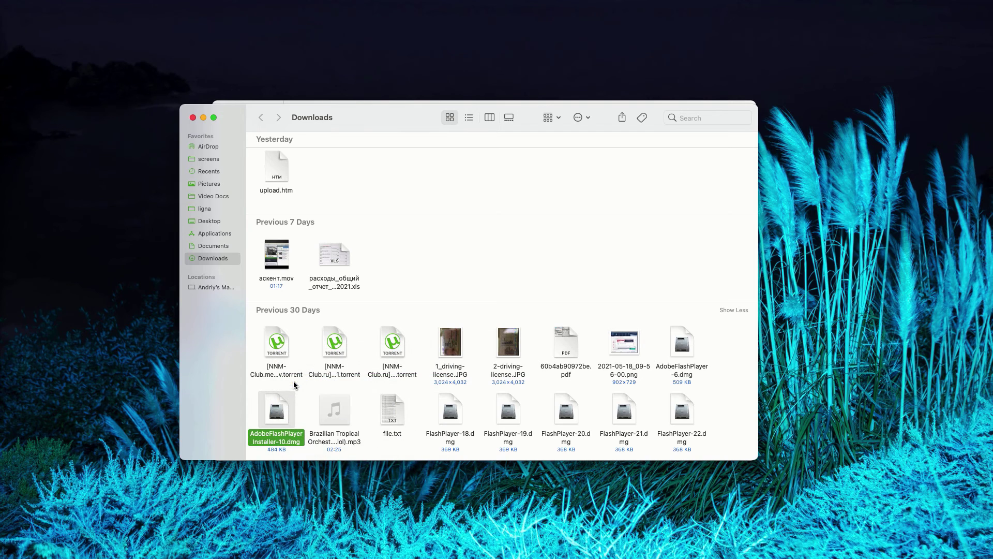
left_click(193, 117)
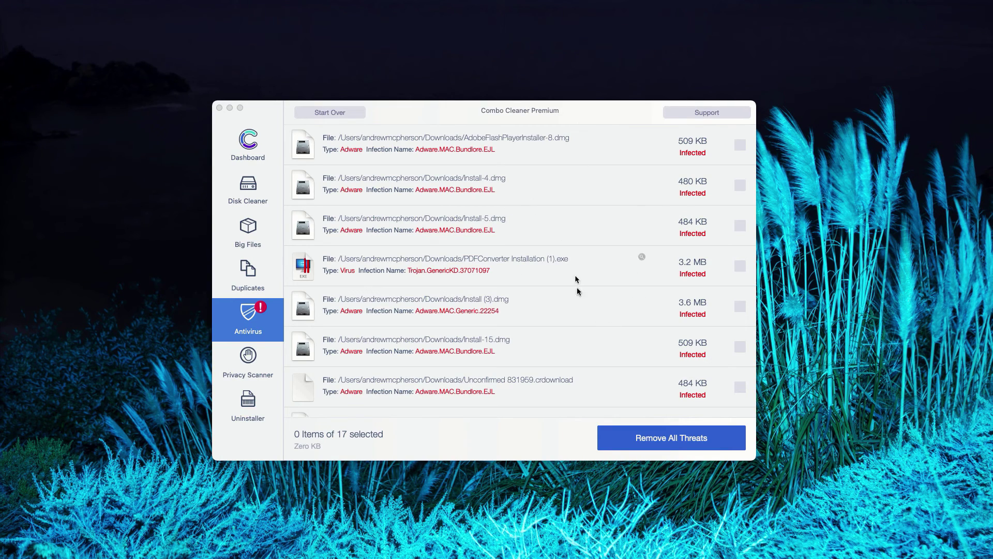
scroll(577, 292, "down", 2)
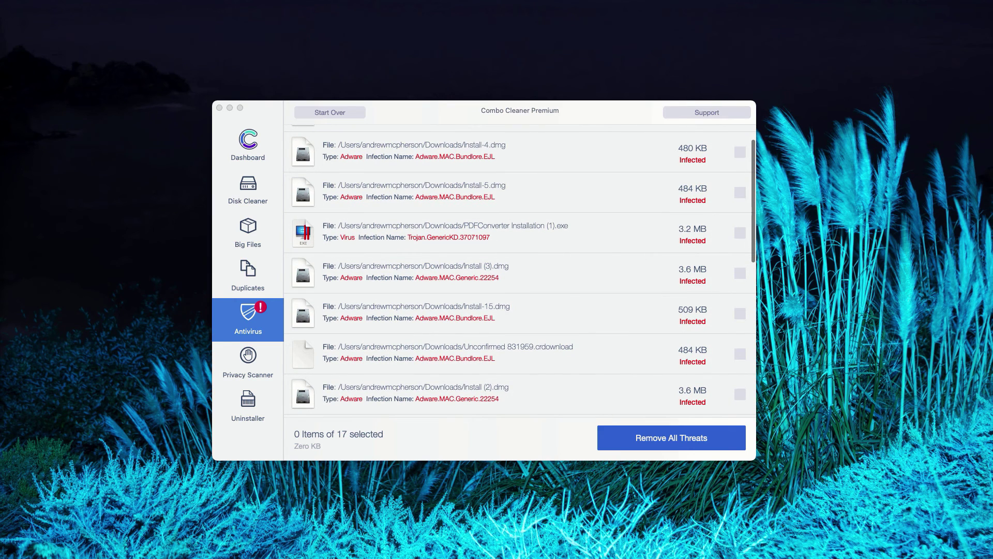
left_click(590, 137)
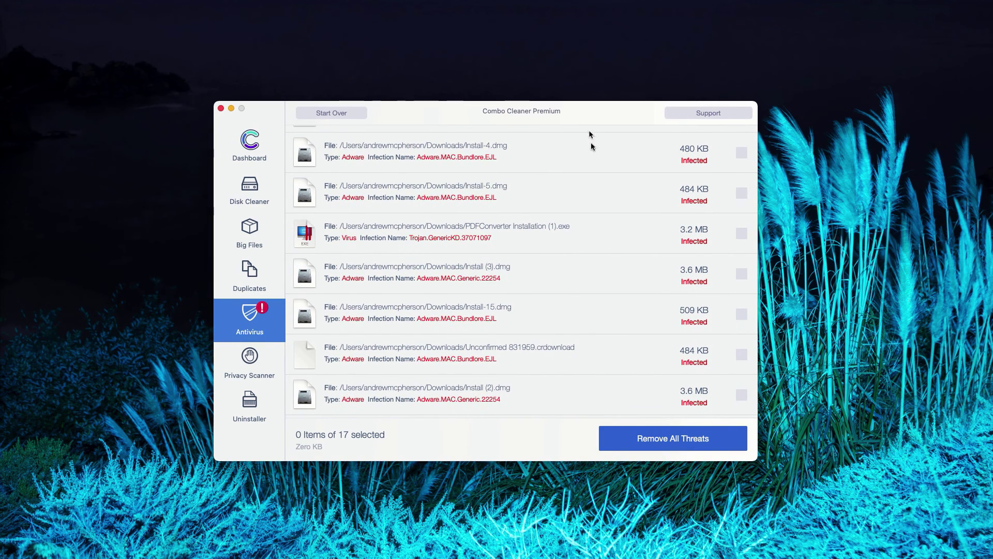
scroll(592, 200, "up", 3)
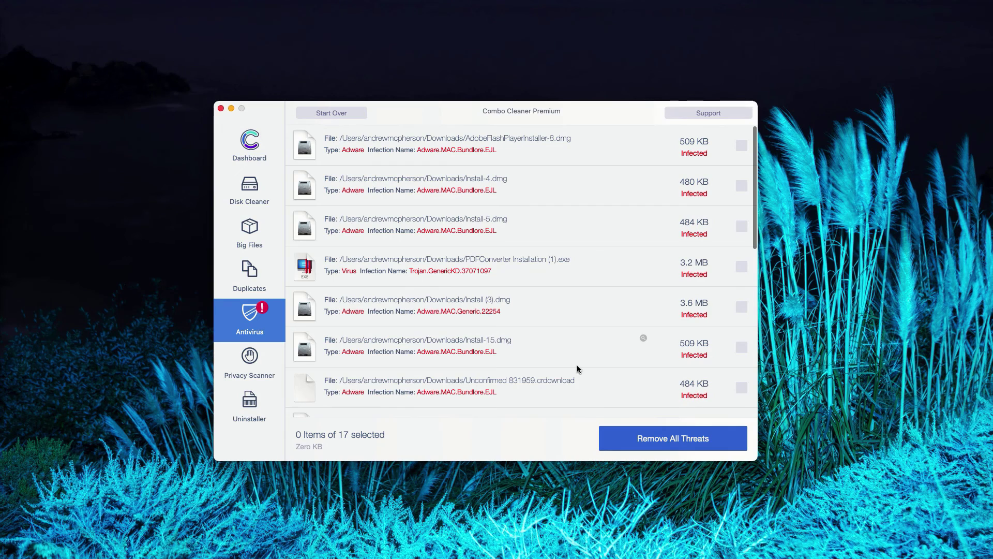